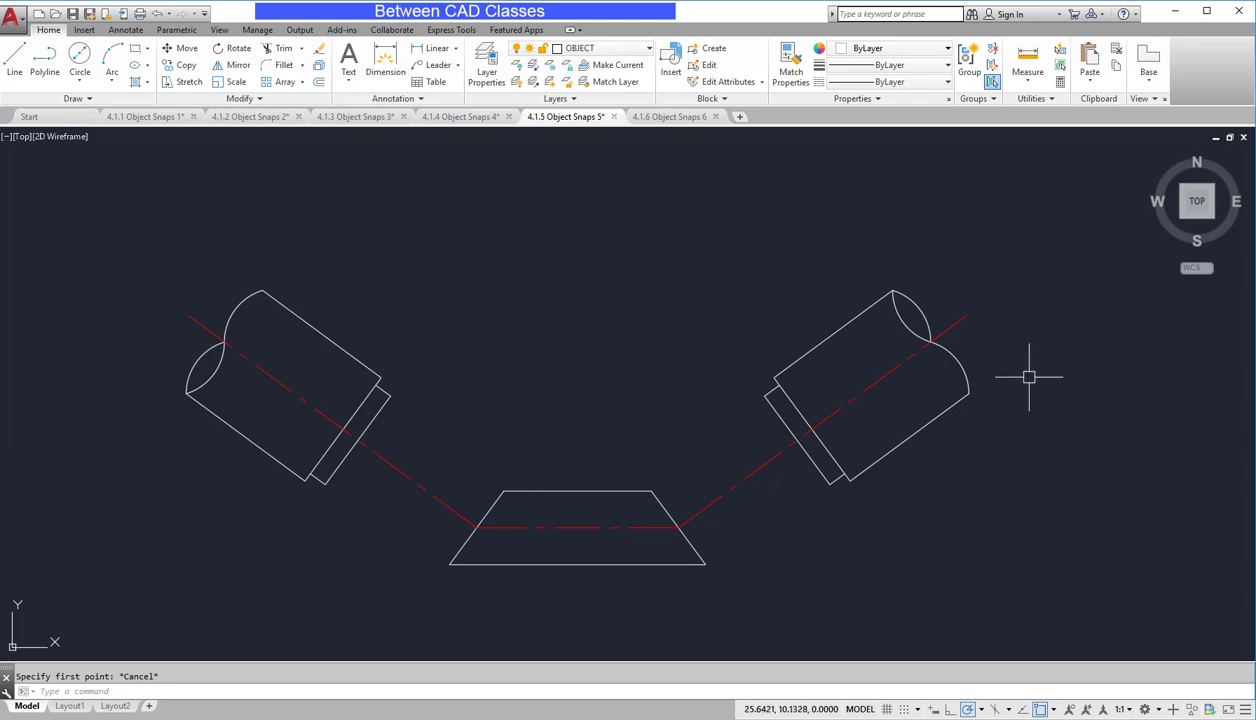
- Bring up the one-off Object Snap override menu in the drawing
right_click(1029, 377, "shift")
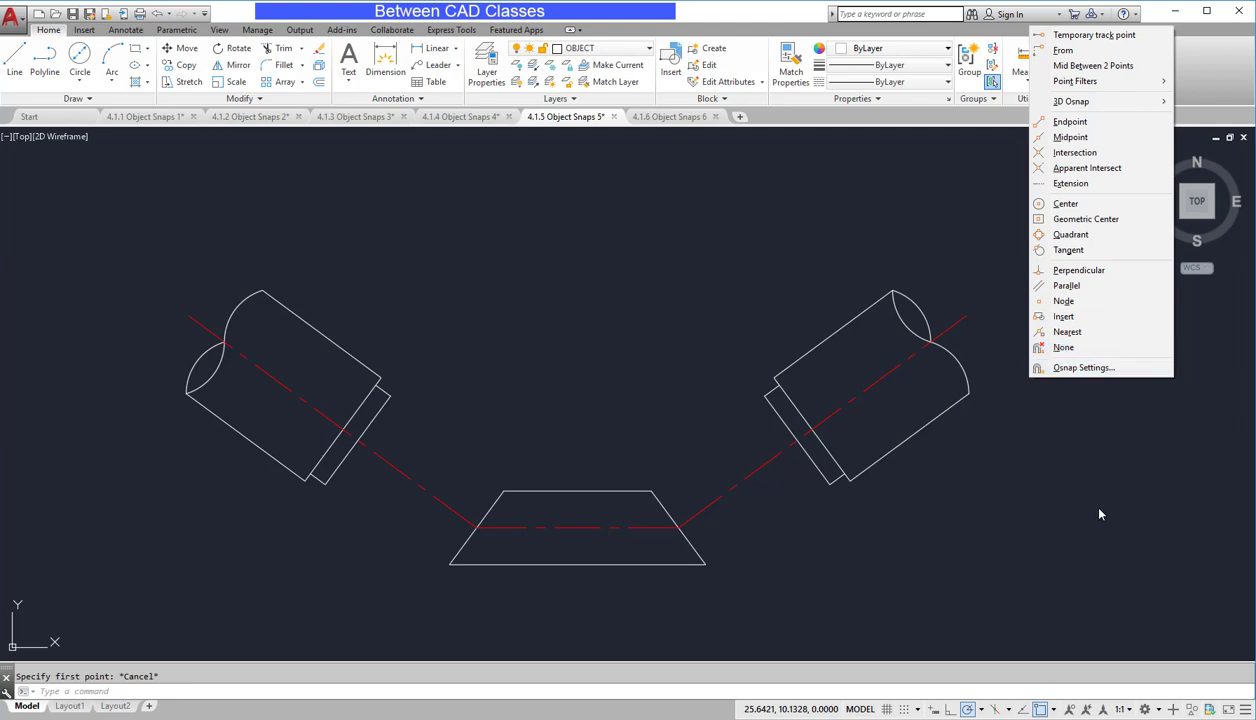
- Review the running snaps (Endpoint, Midpoint, Center, Intersection) and start the LINE command
left_click(1056, 709)
left_click(1055, 708)
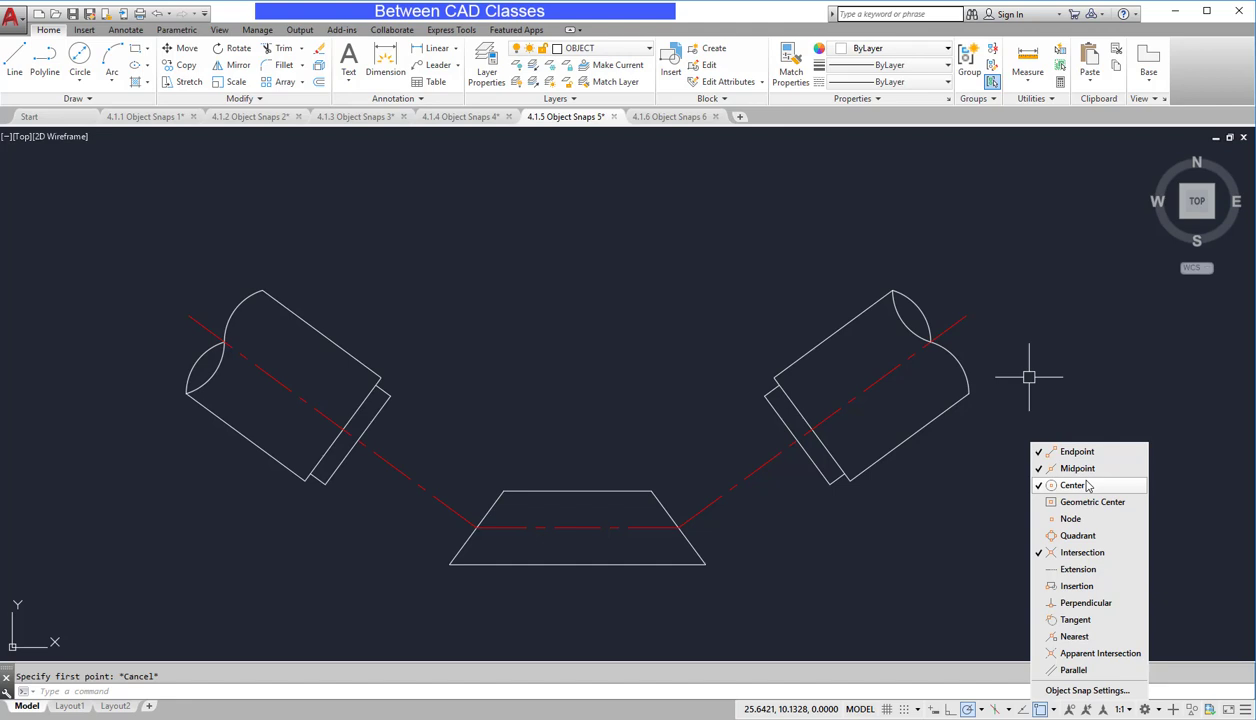
left_click(962, 559)
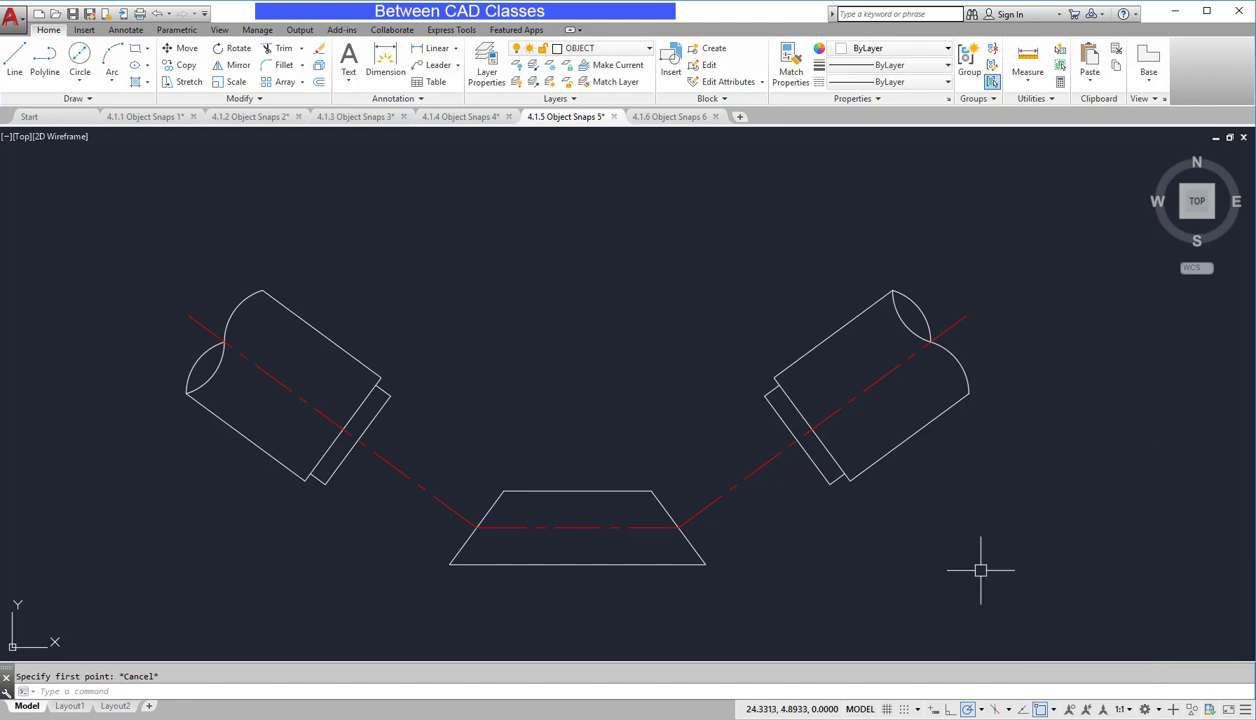
left_click(15, 60)
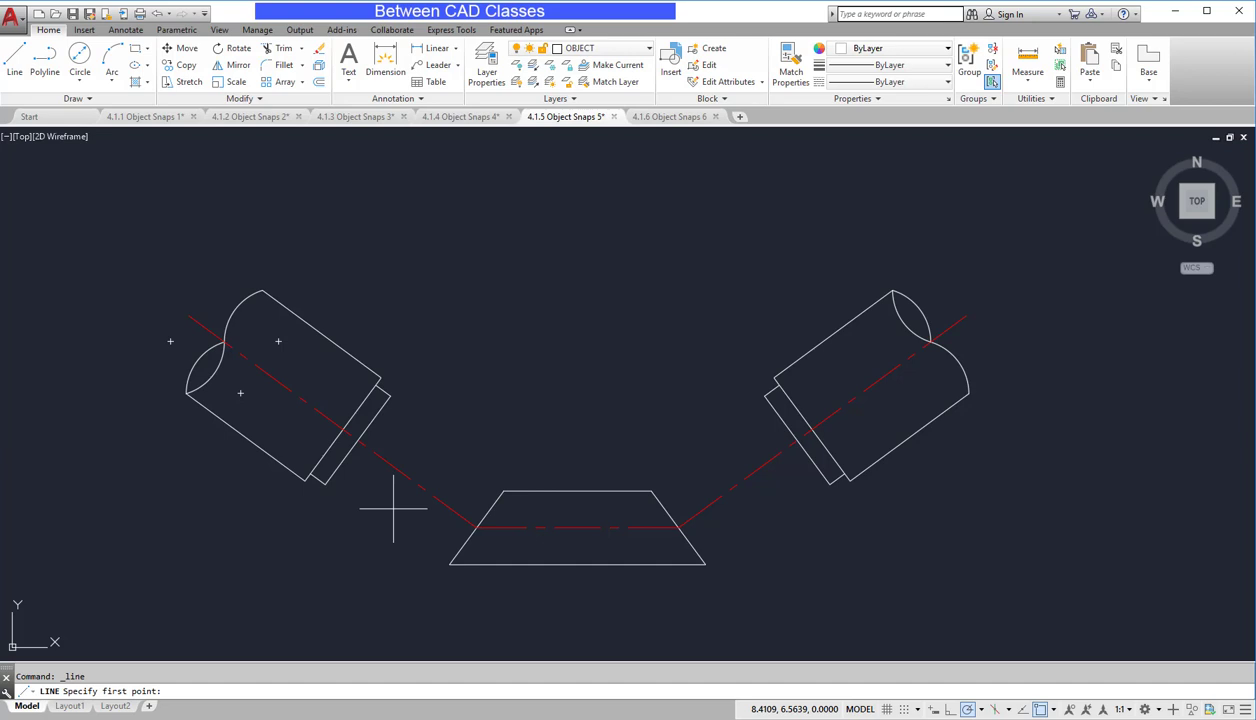
- Restart LINE with L and turn Intersection and Center snaps off and Perpendicular on
type("l")
key("Return")
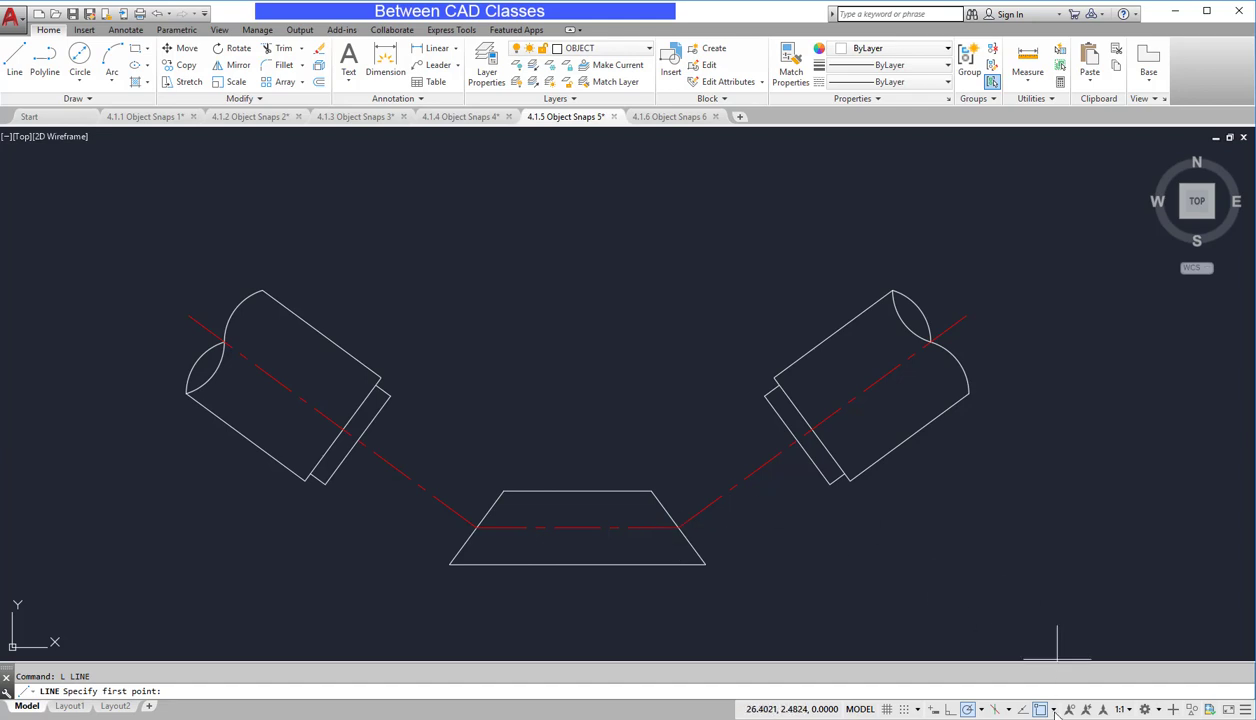
left_click(1054, 710)
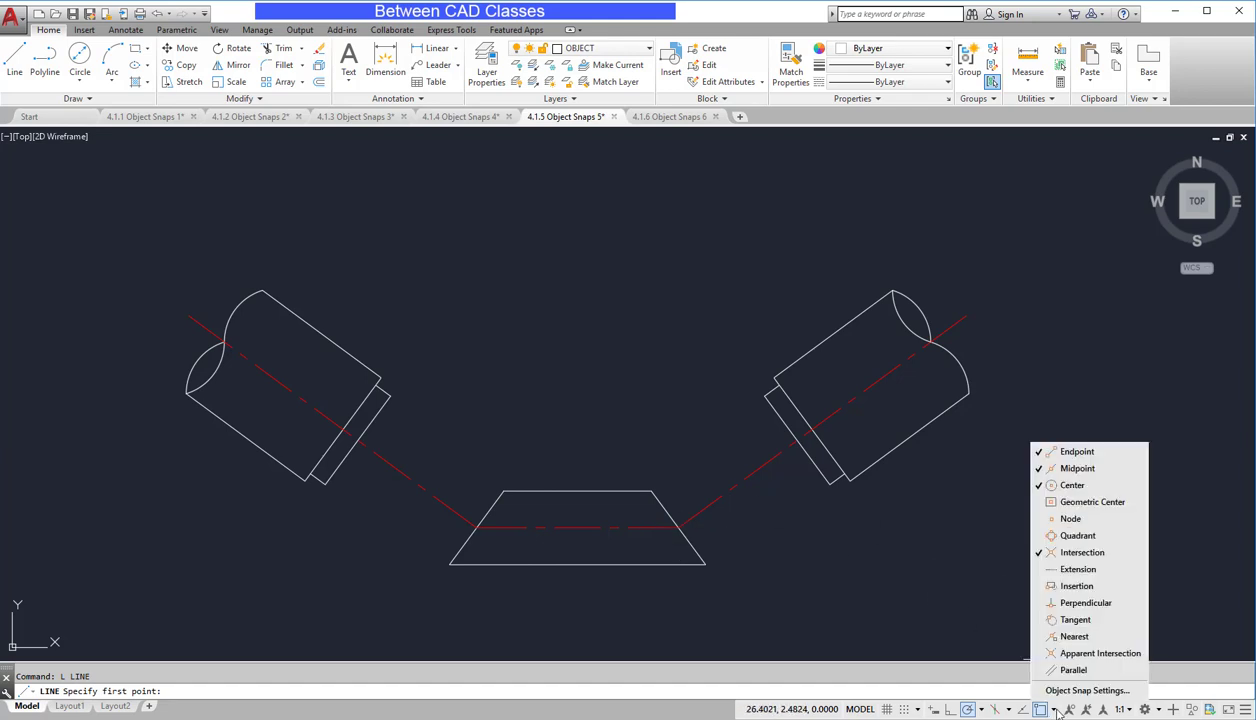
left_click(1068, 554)
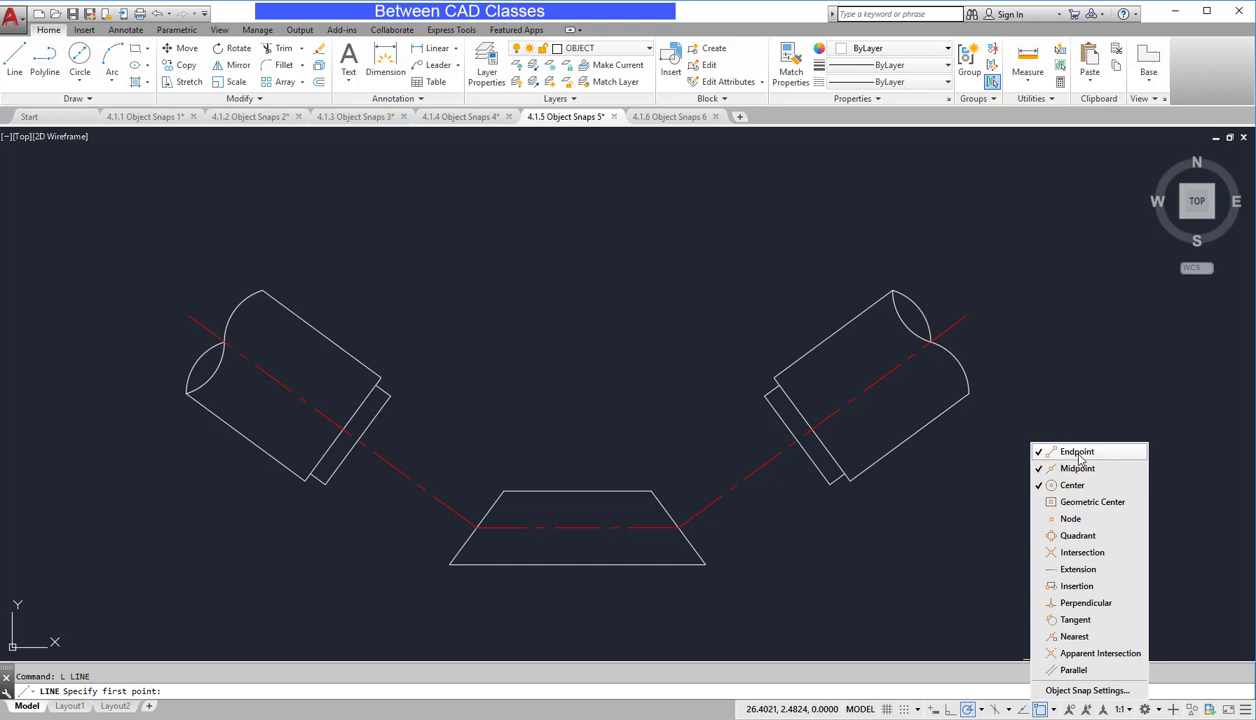
left_click(1070, 485)
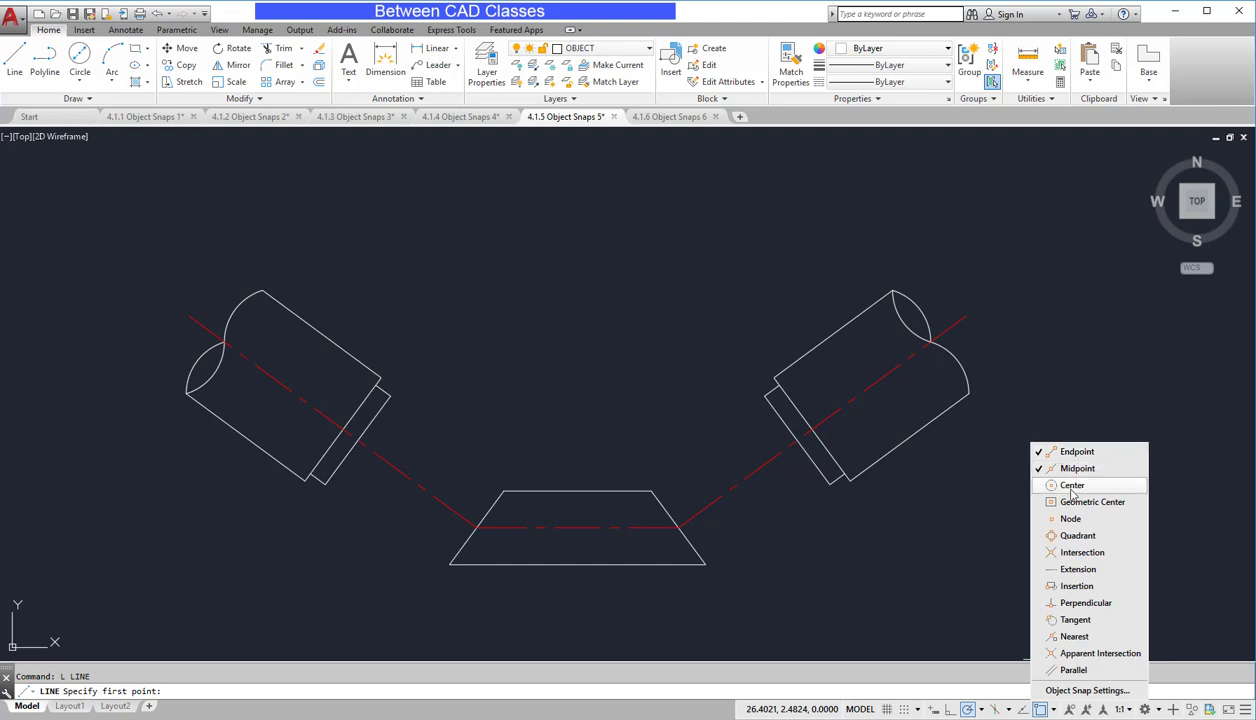
left_click(1080, 602)
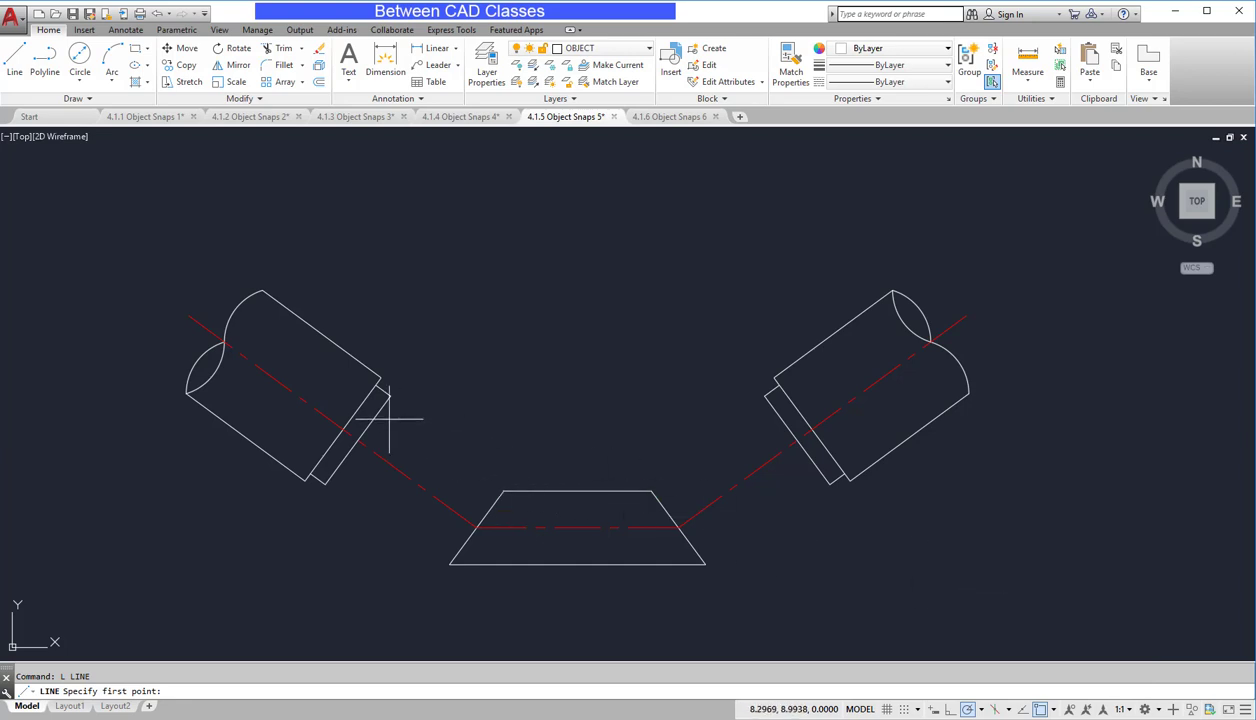
- Draw an ortho line from the trapezoid's top-left corner perpendicular onto the left pipe's end
left_click(503, 491)
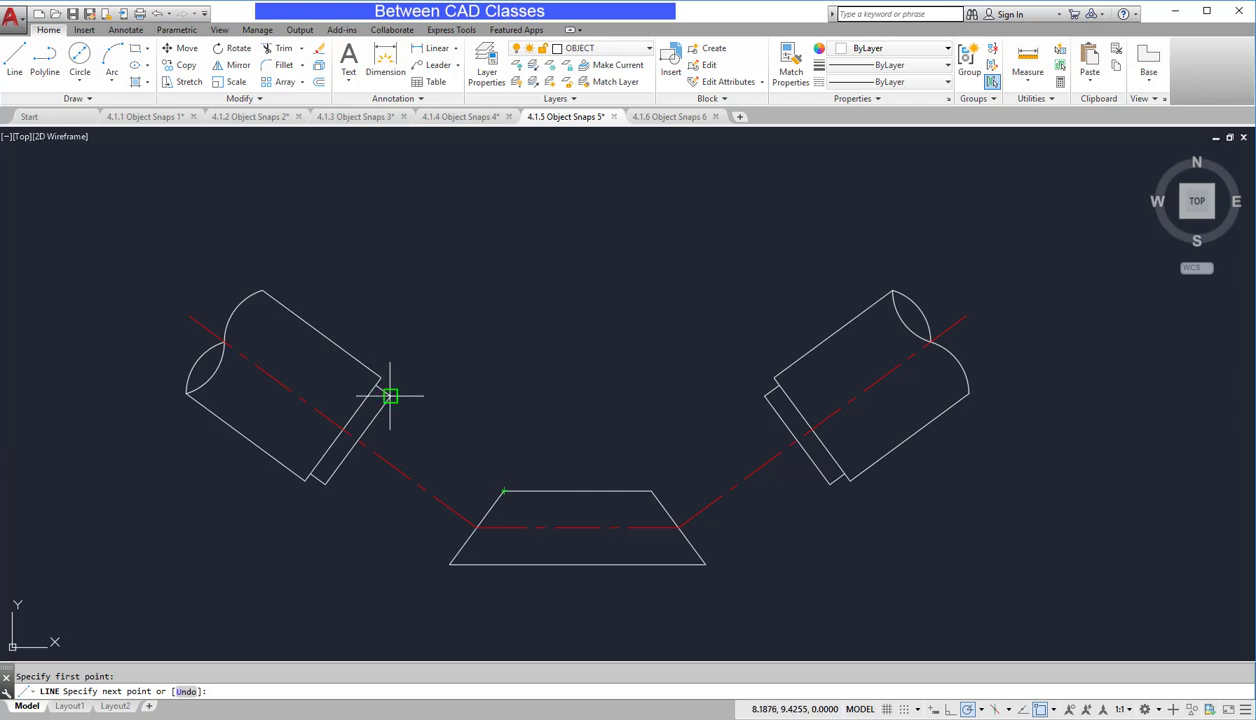
key("F8")
right_click(570, 257, "shift")
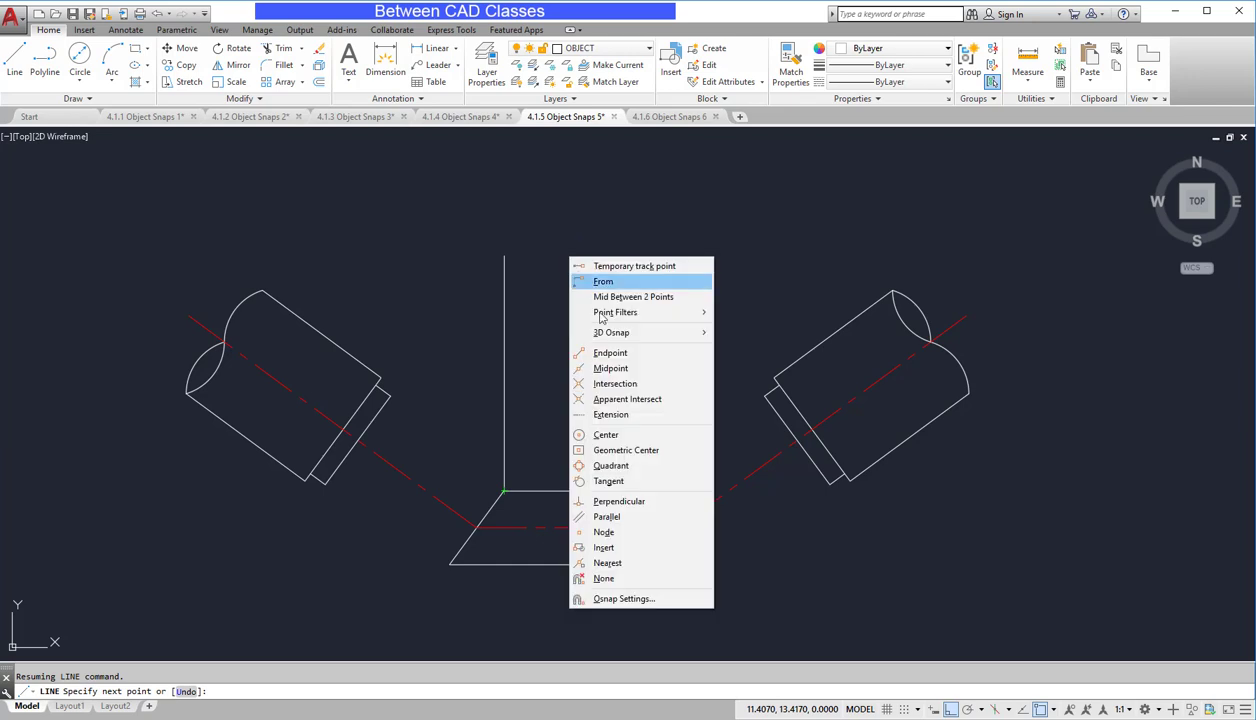
left_click(641, 501)
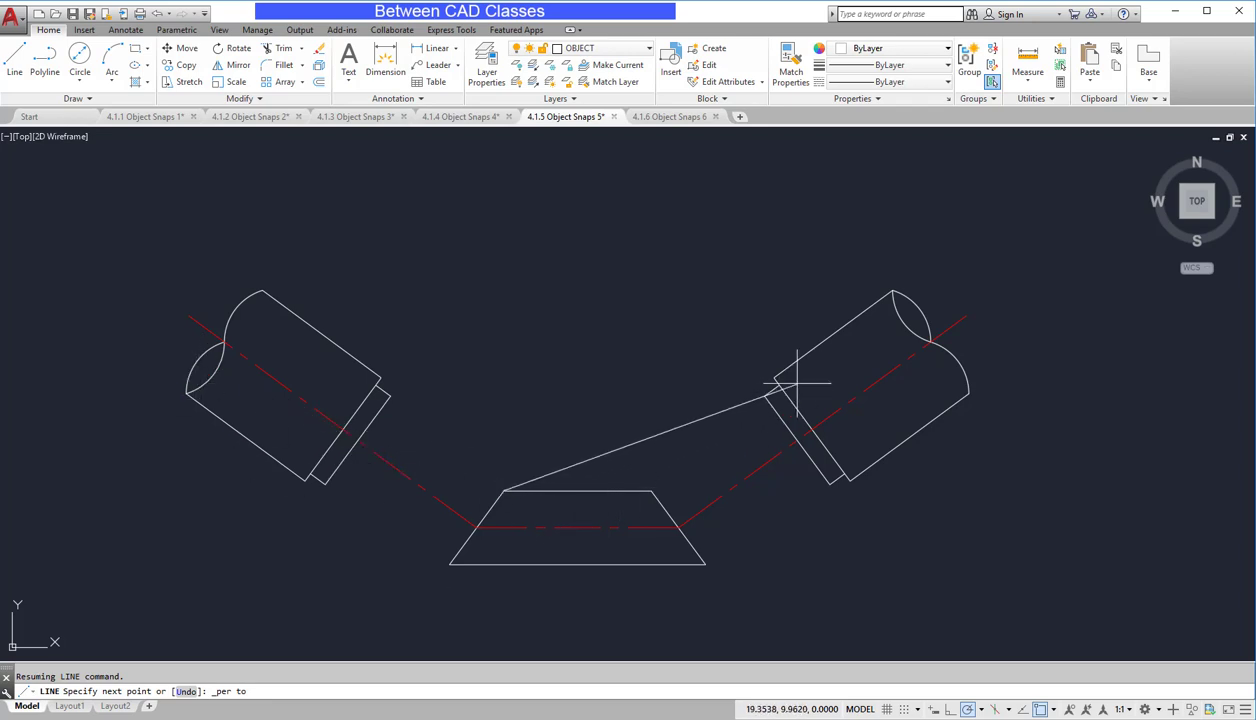
left_click(377, 421)
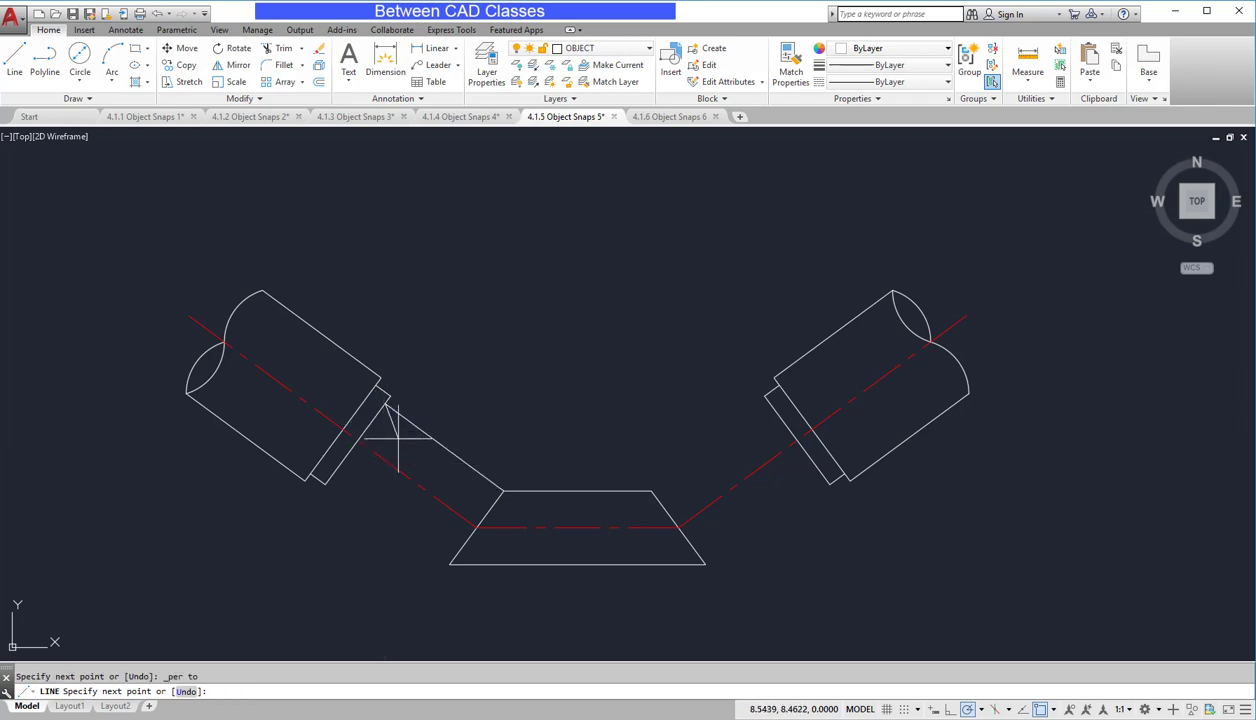
key("Escape")
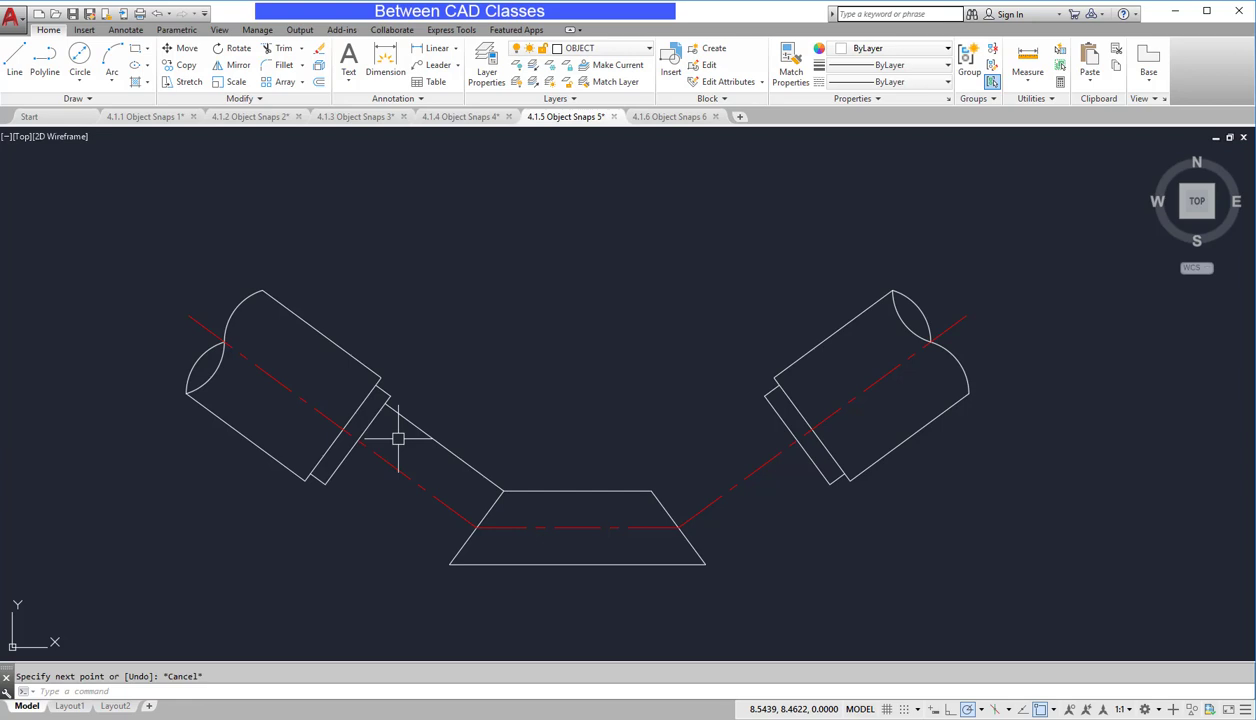
- Draw a line from the trapezoid's lower-left corner snapped perpendicular onto the left pipe's end
left_click(15, 60)
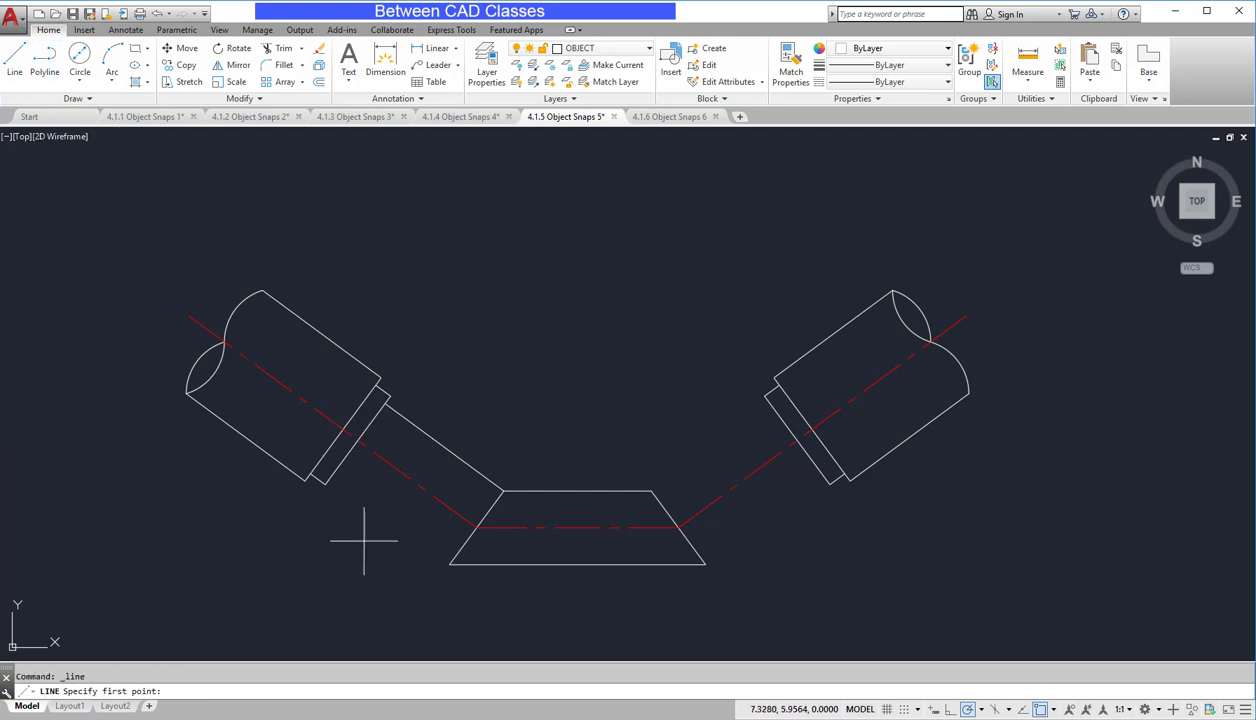
left_click(451, 563)
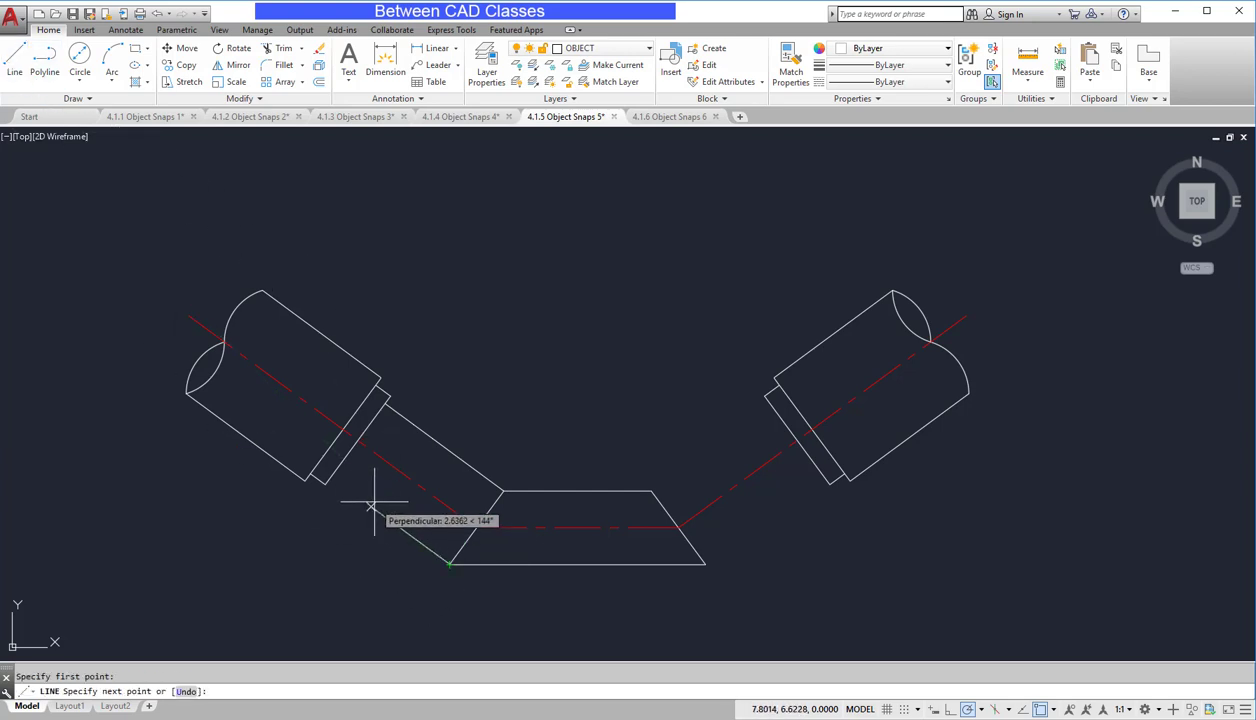
right_click(377, 507, "shift")
left_click(423, 394)
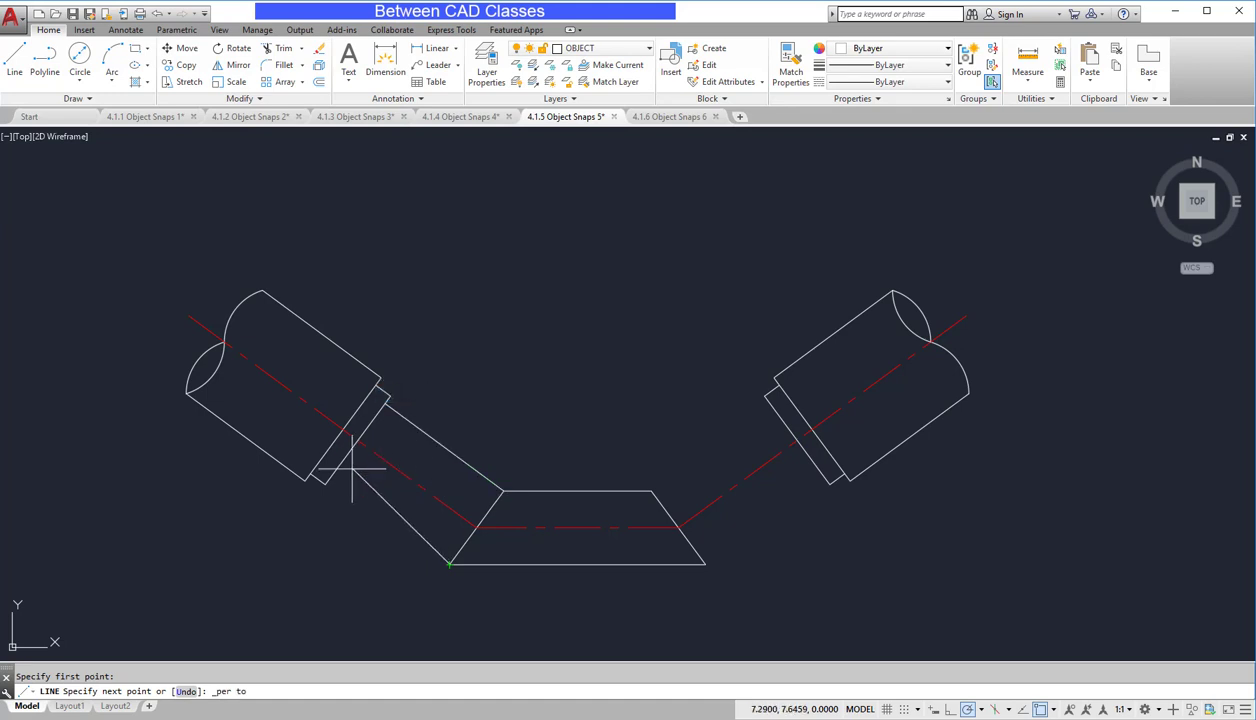
left_click(331, 479)
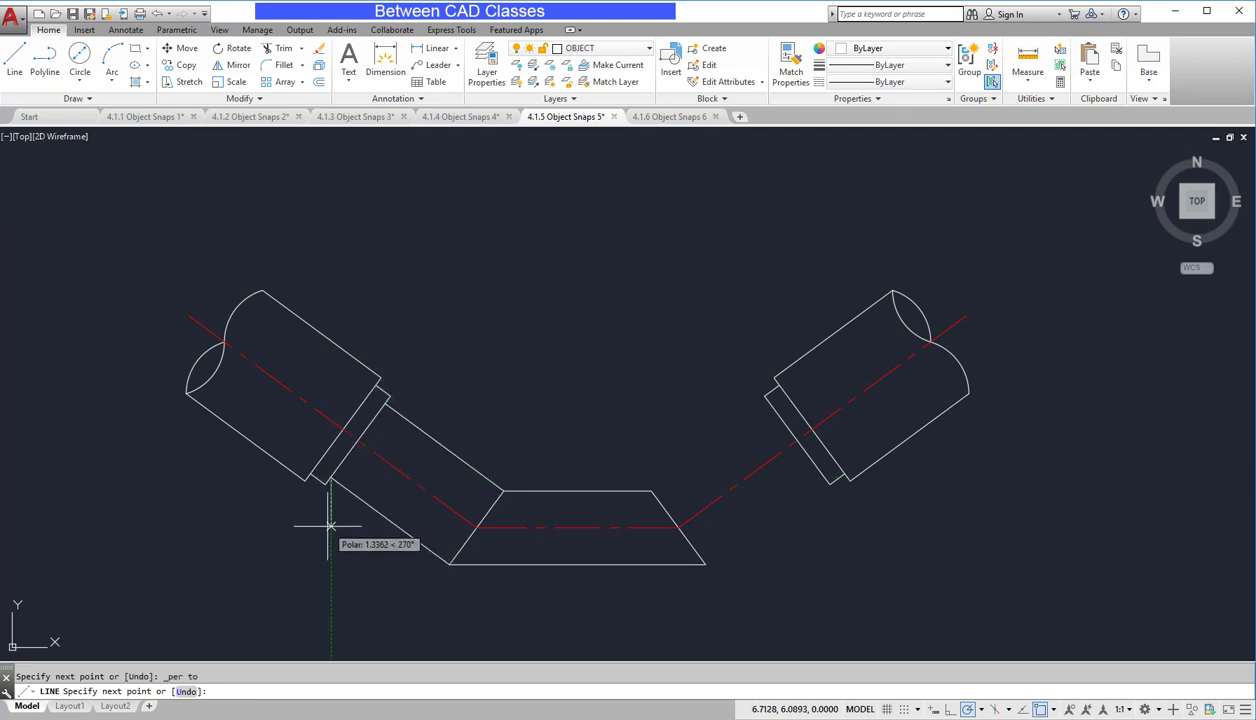
key("Escape")
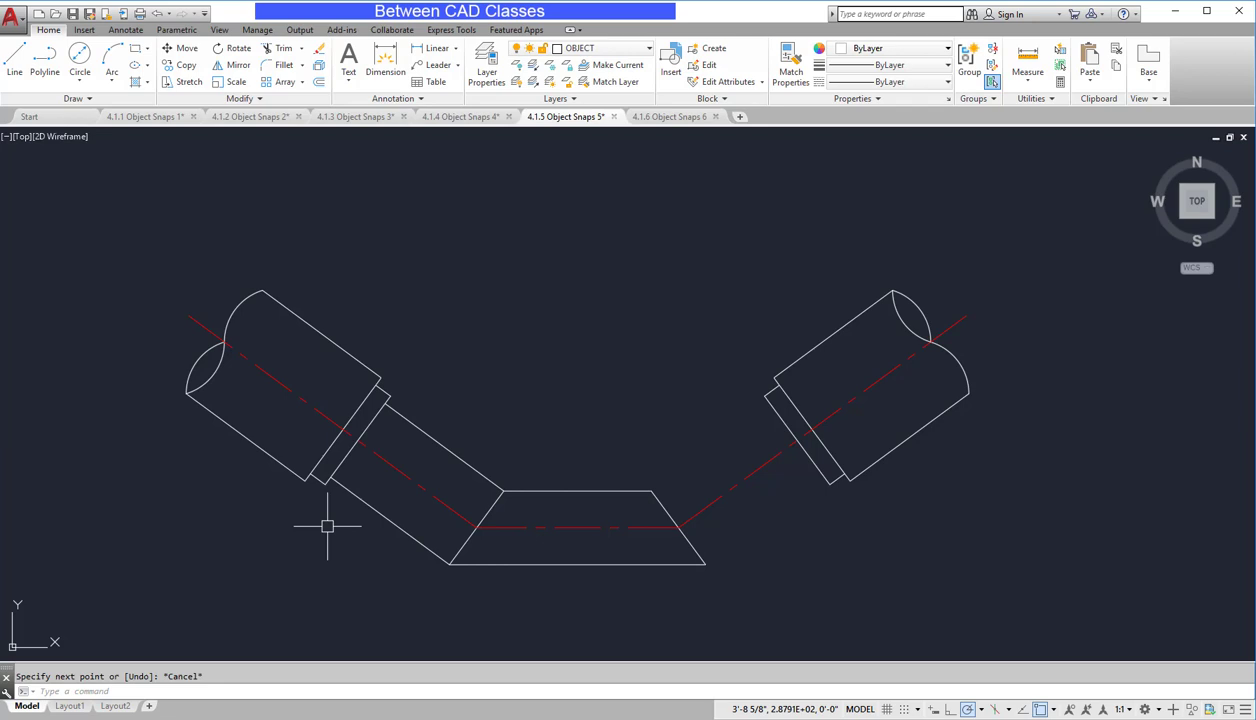
- In 4.1.6 Object Snaps 6, inspect two plate edges and the running snaps, then start CIRCLE
left_click(668, 116)
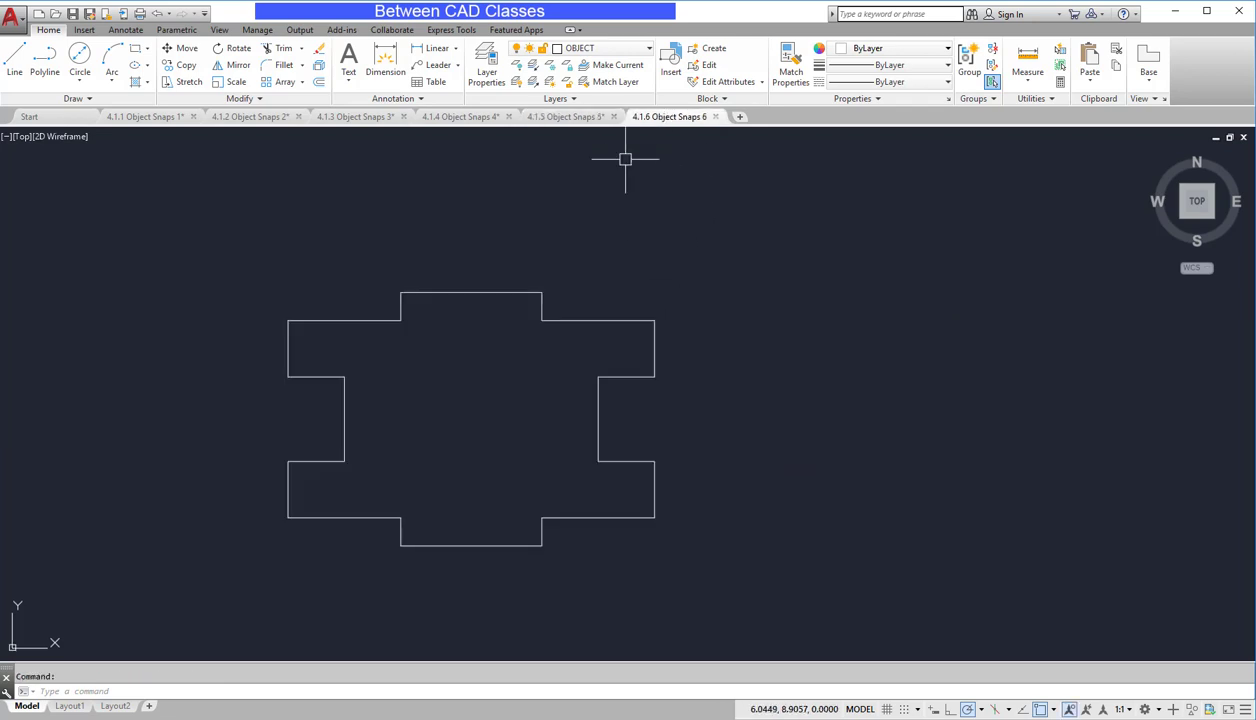
left_click(318, 375)
left_click(401, 306)
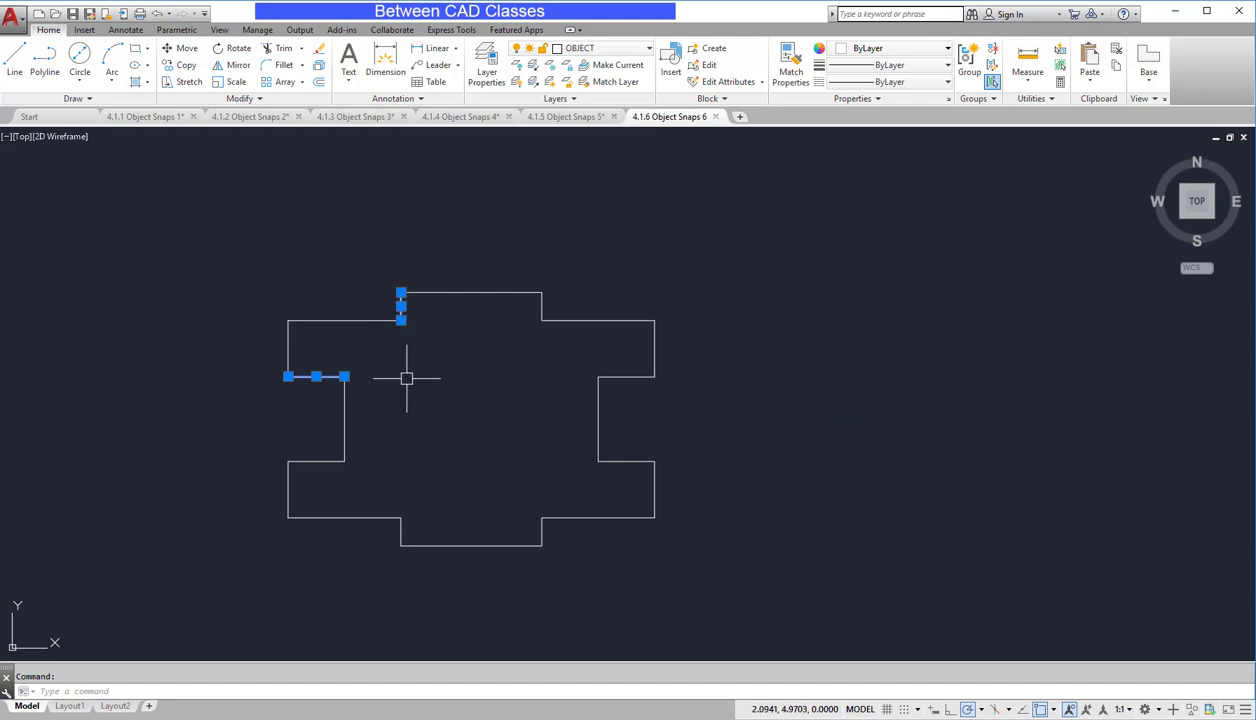
key("Escape")
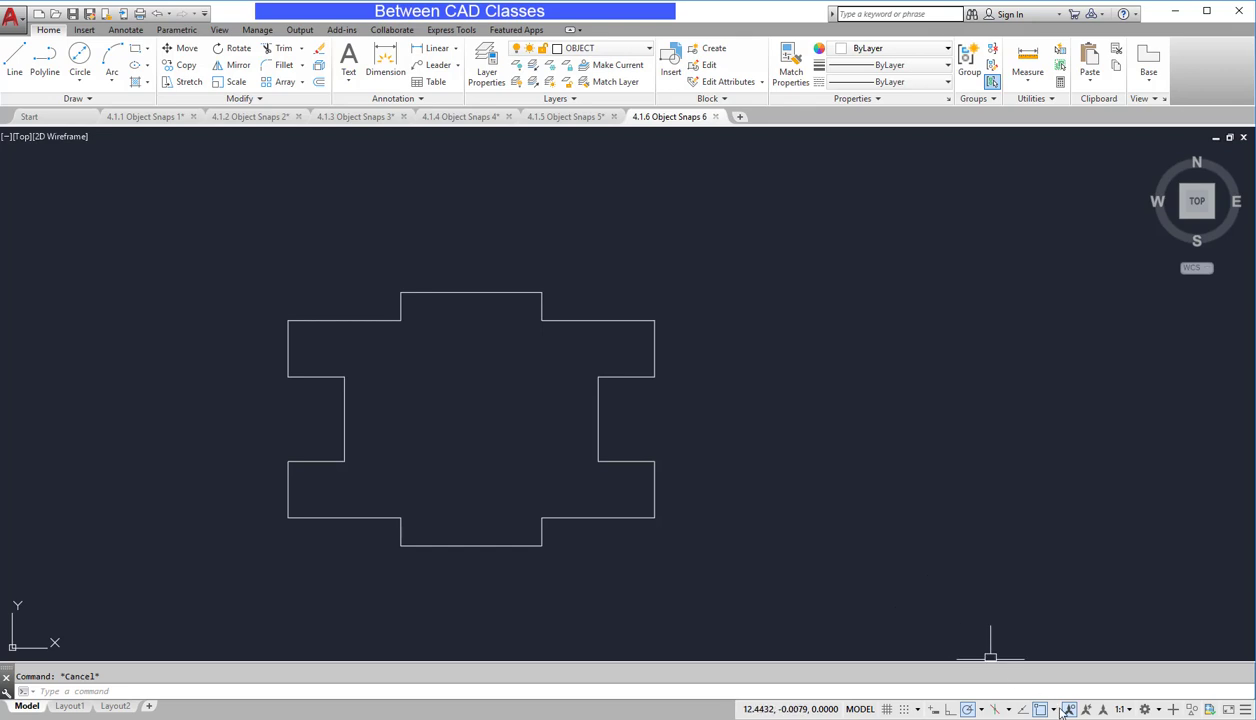
left_click(1056, 709)
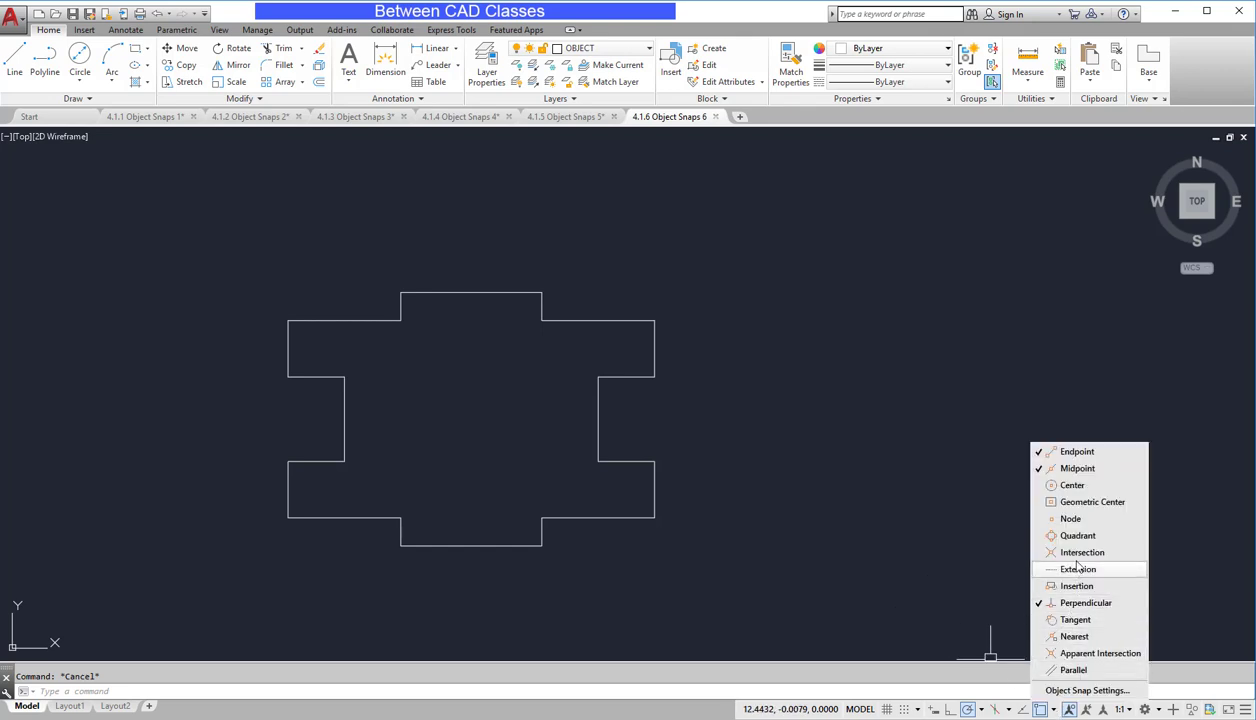
left_click(1038, 702)
left_click(79, 58)
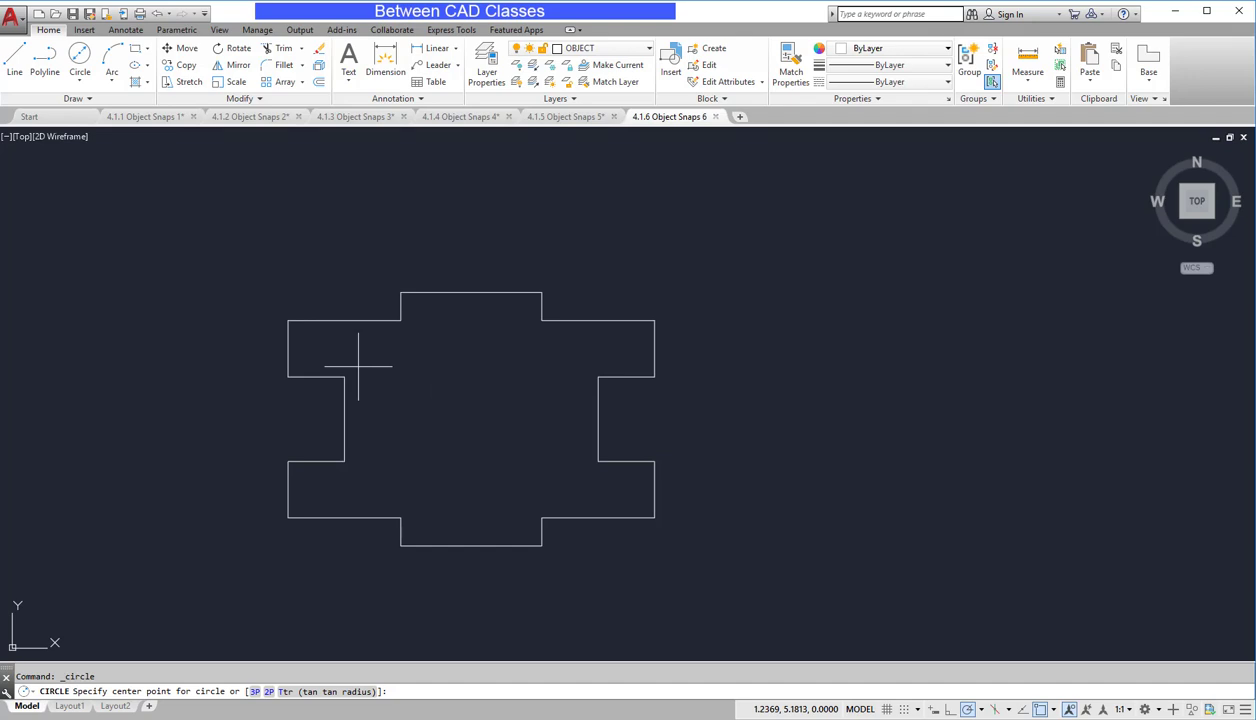
- Place a 0.5-diameter circle at the extended intersection of the upper step's left edge and left notch edge
right_click(728, 300, "shift")
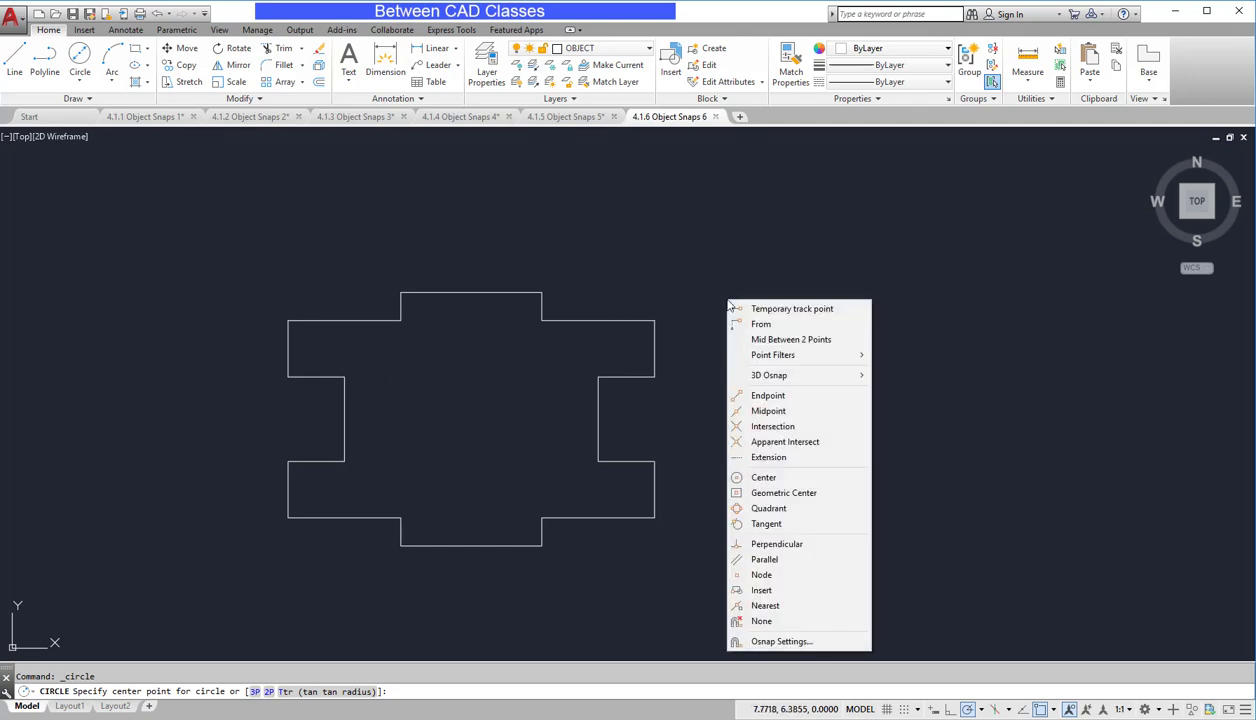
left_click(780, 426)
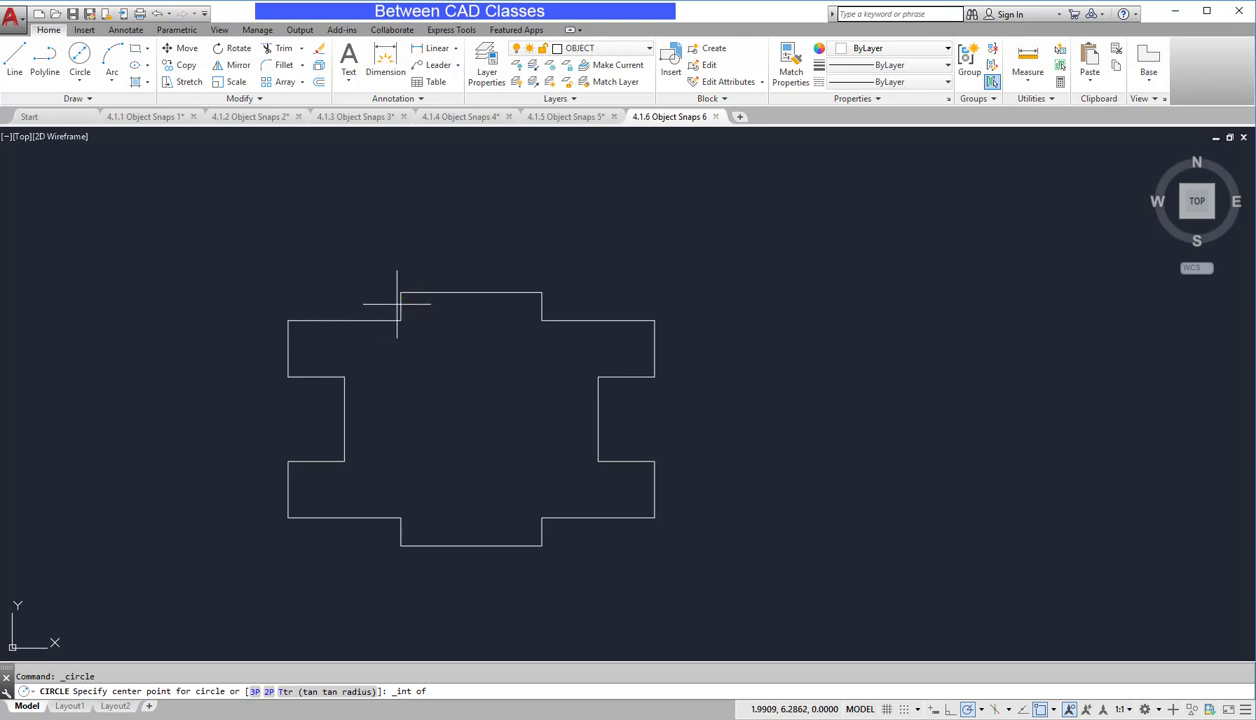
left_click(400, 299)
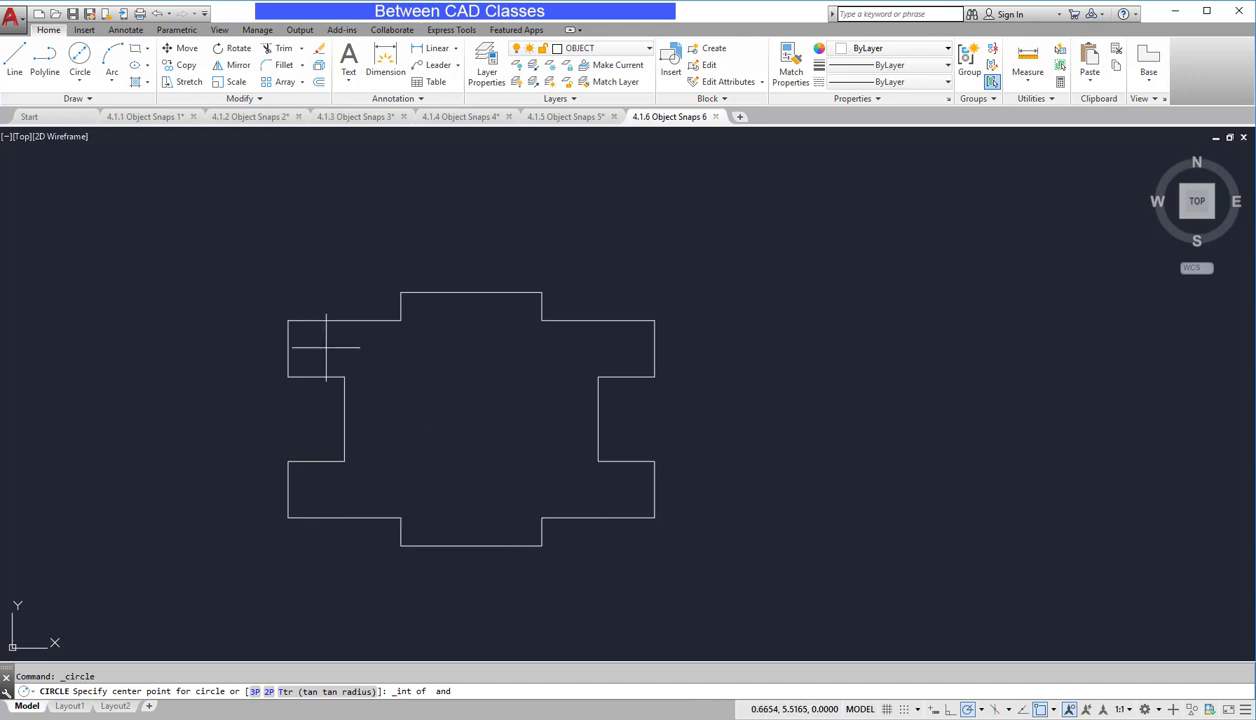
left_click(315, 375)
type("d")
key("Return")
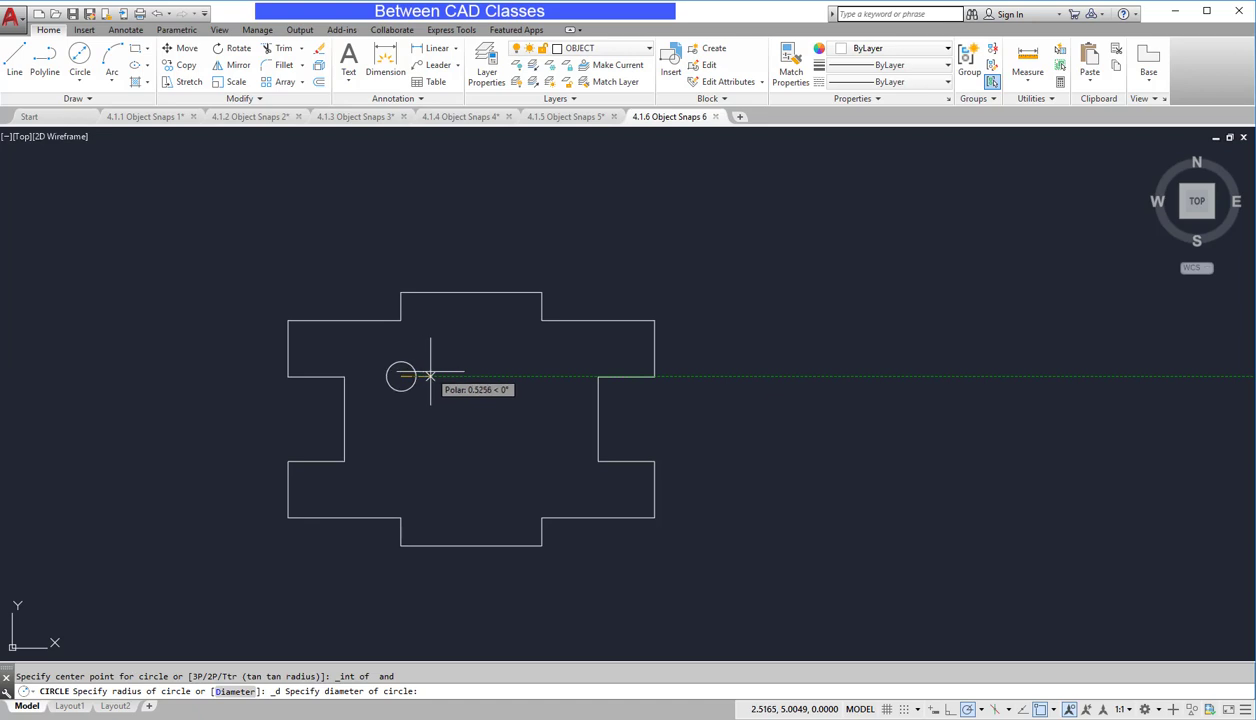
key("Return")
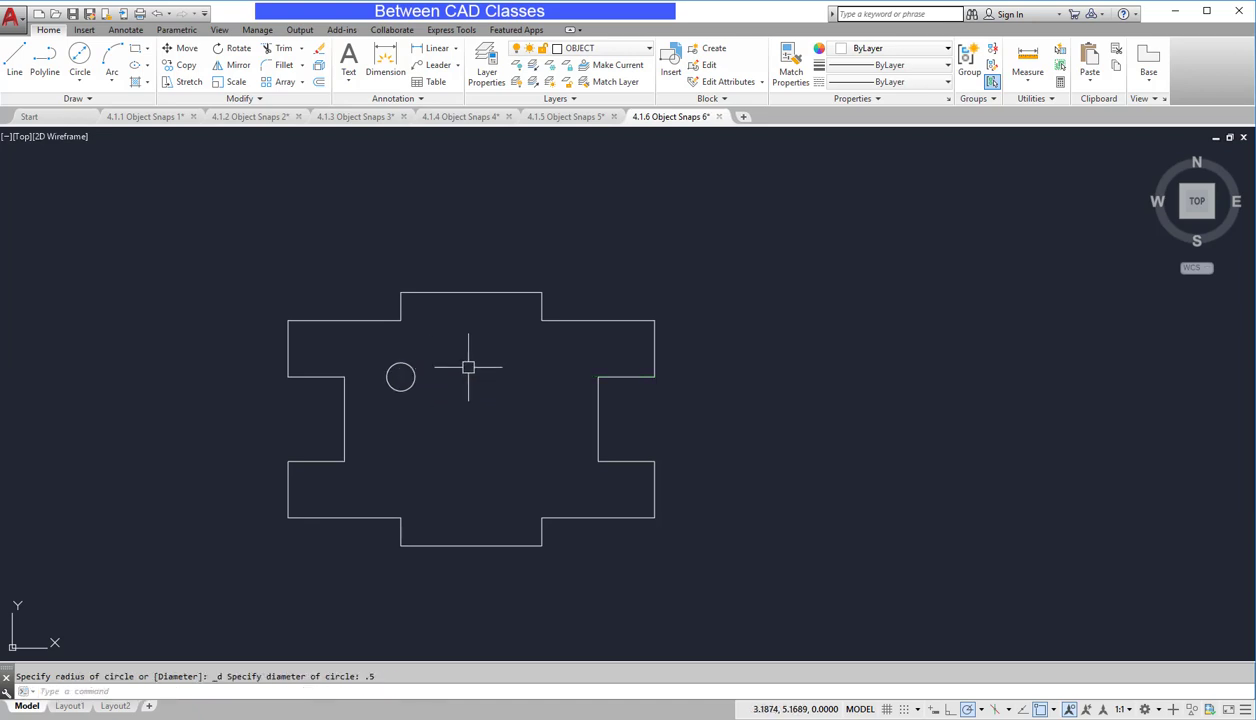
- Add a matching 0.5-diameter circle at the extended intersection of the upper step's right edge and right notch edge
left_click(79, 60)
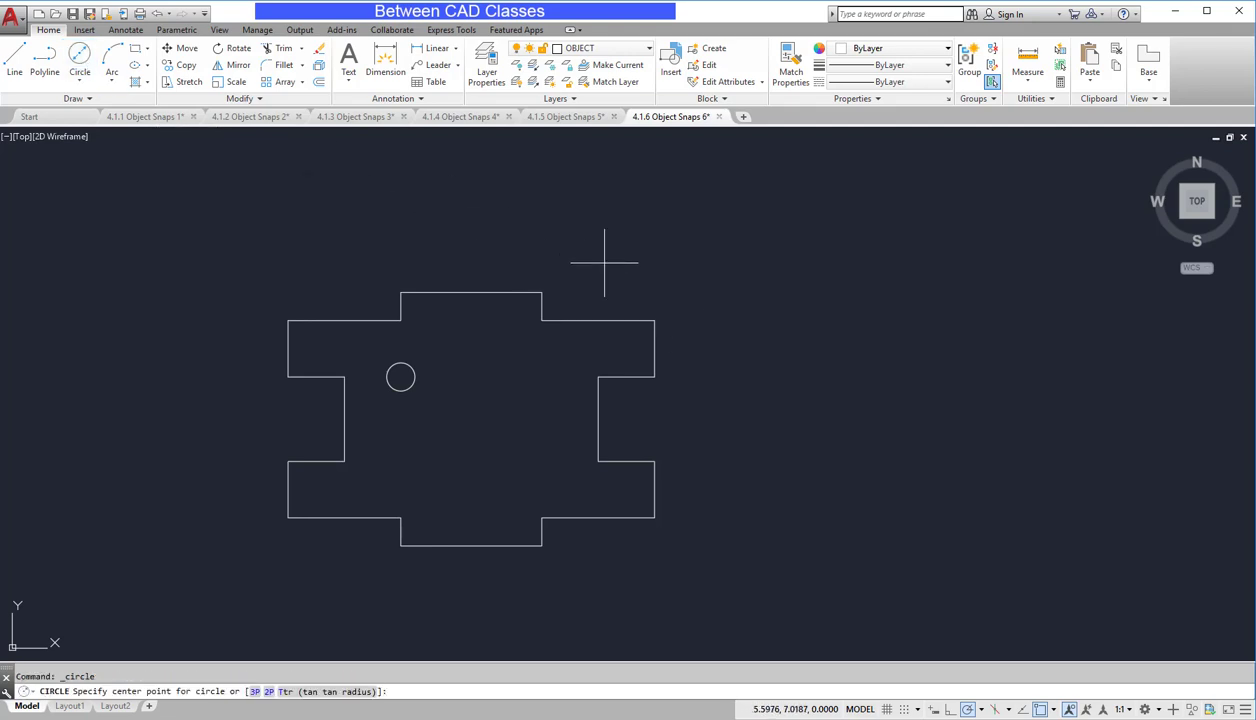
right_click(603, 265, "shift")
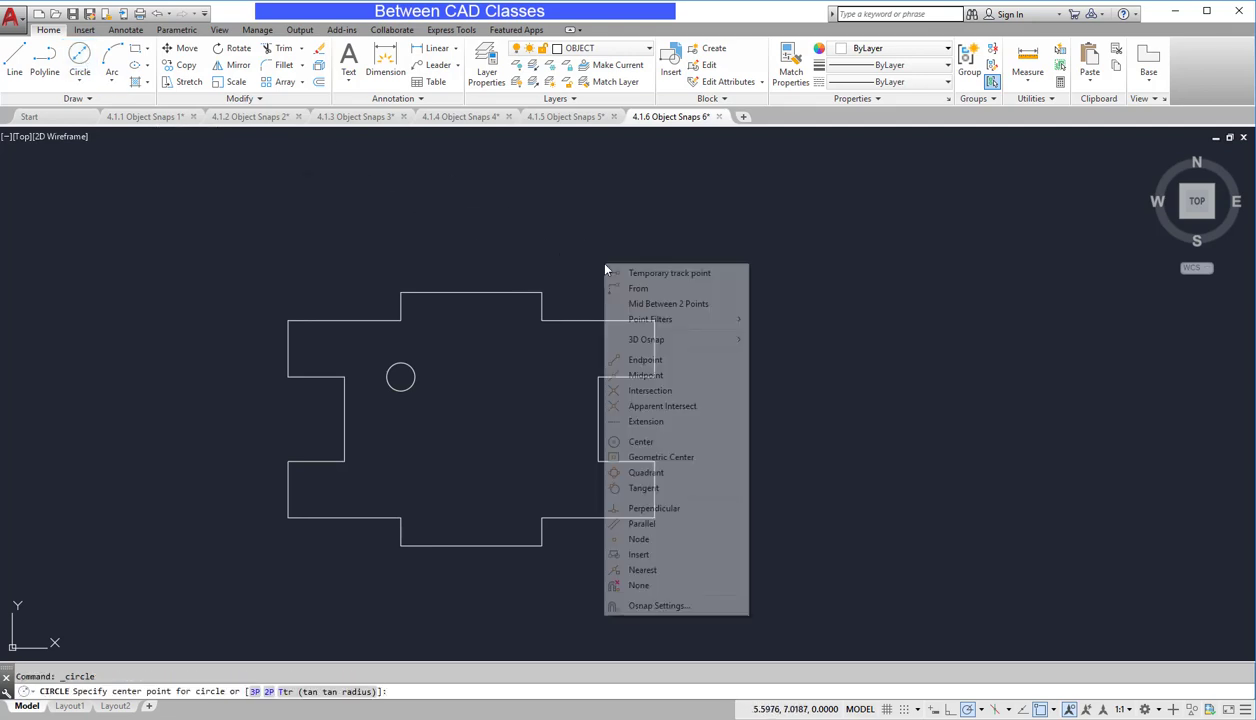
left_click(663, 391)
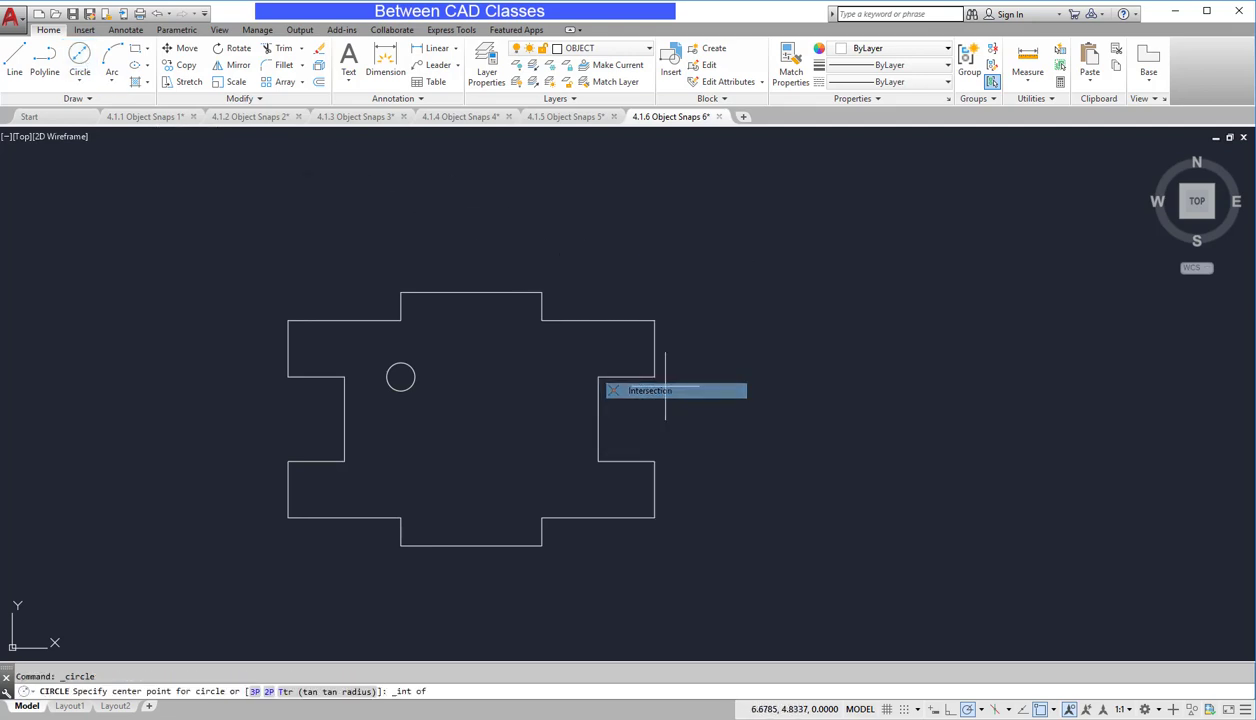
left_click(540, 303)
left_click(617, 372)
type("d")
key("Return")
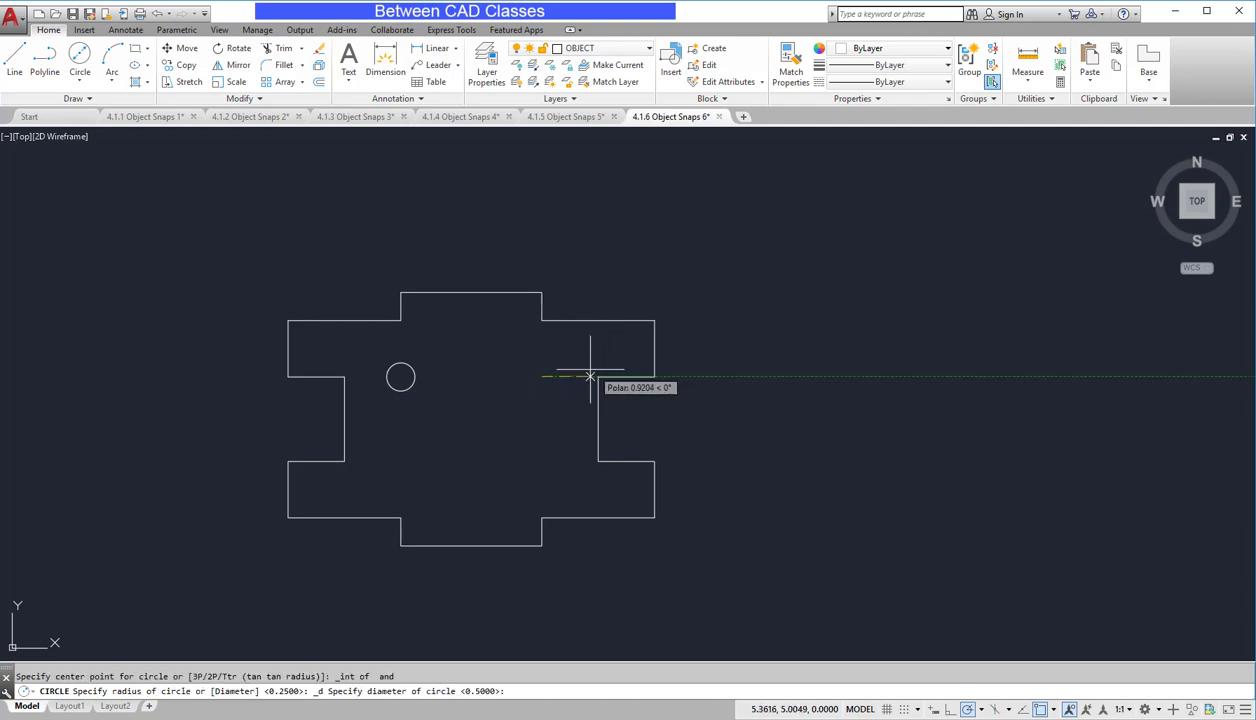
key("Return")
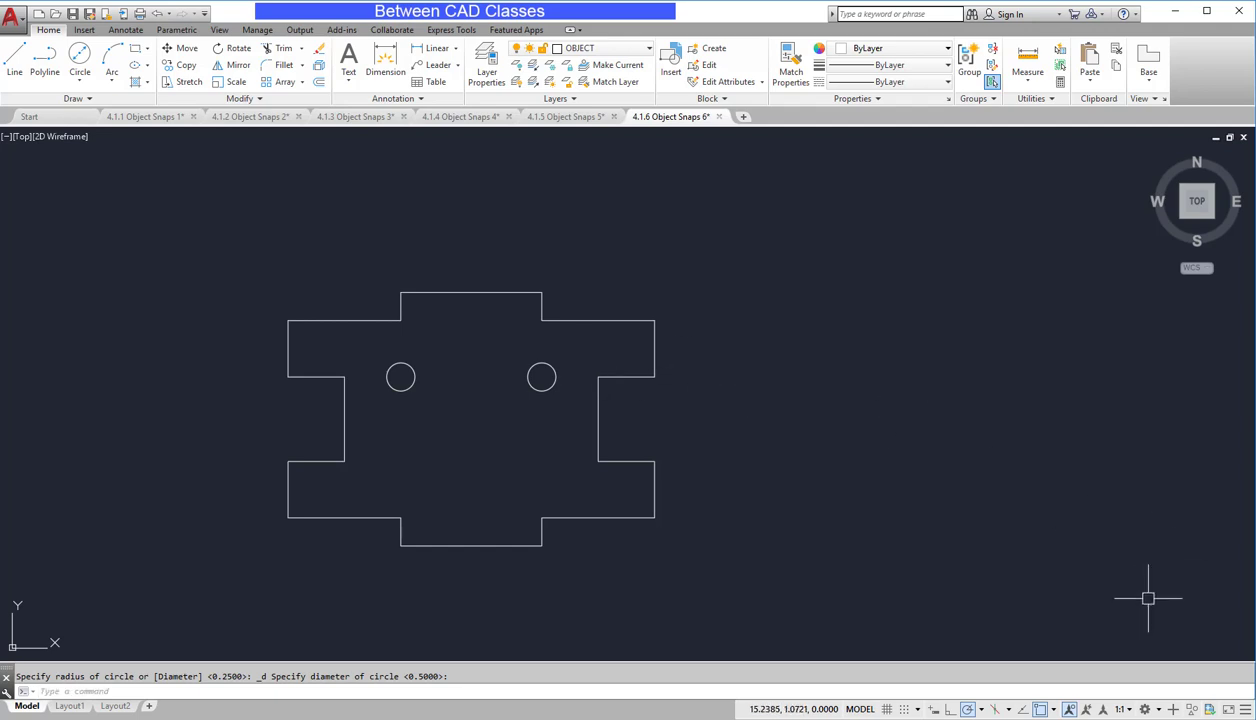
left_click(1054, 710)
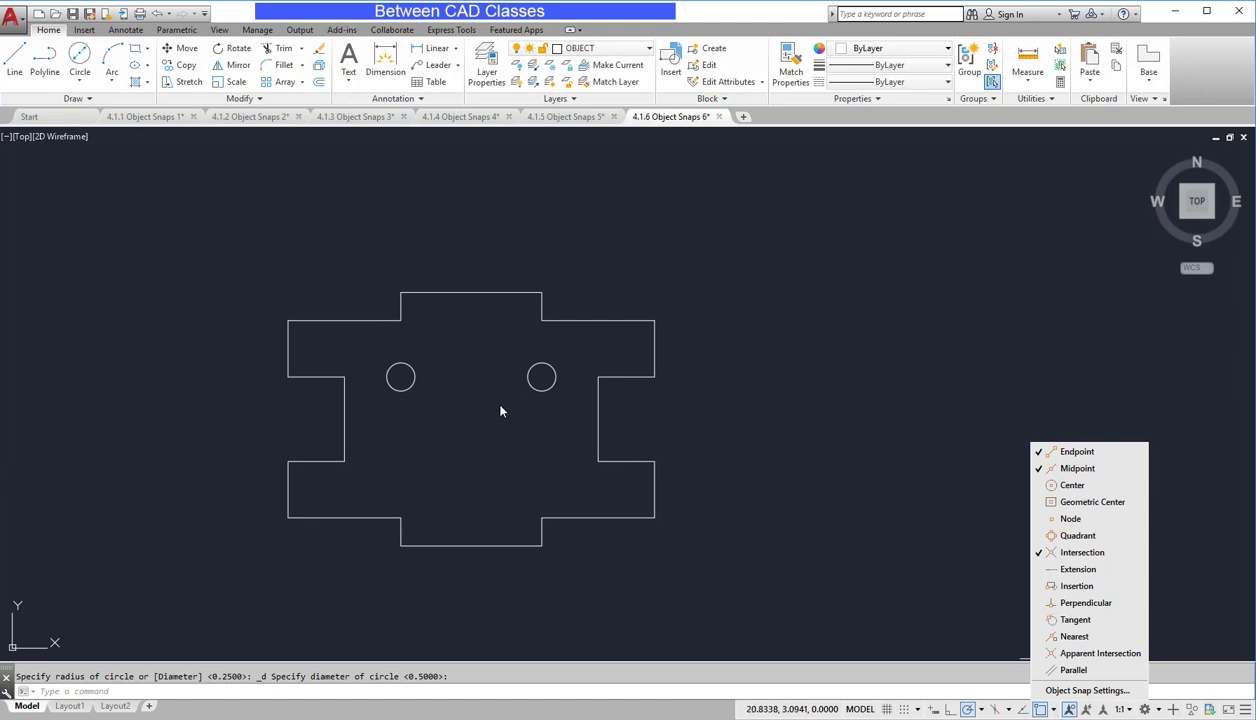
- Start a new line with its first point set to snap once to an Endpoint
left_click(876, 359)
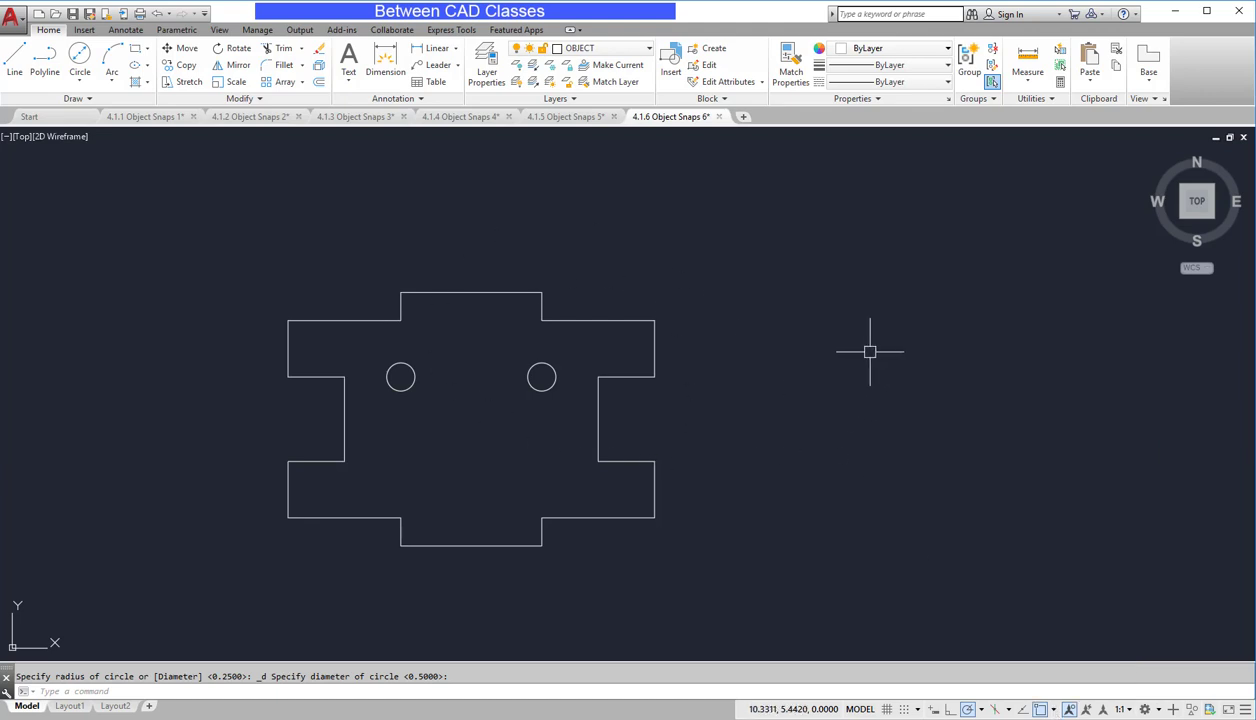
left_click(20, 62)
right_click(822, 294, "shift")
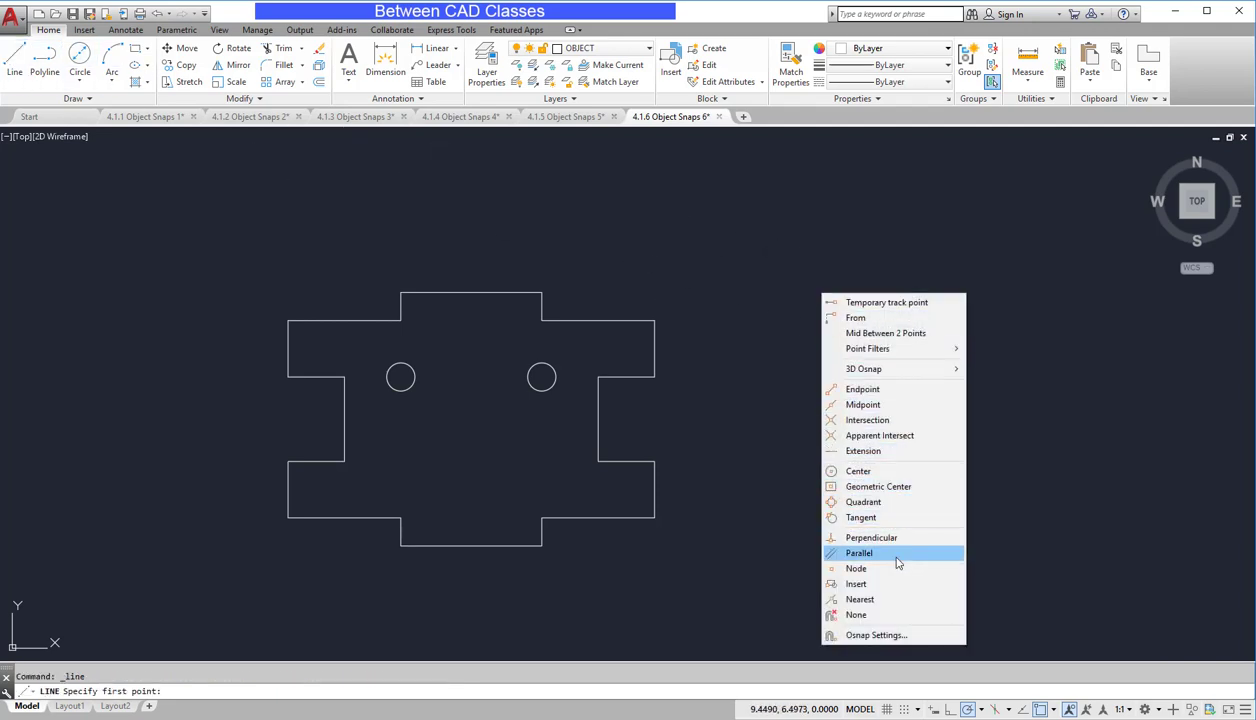
left_click(889, 390)
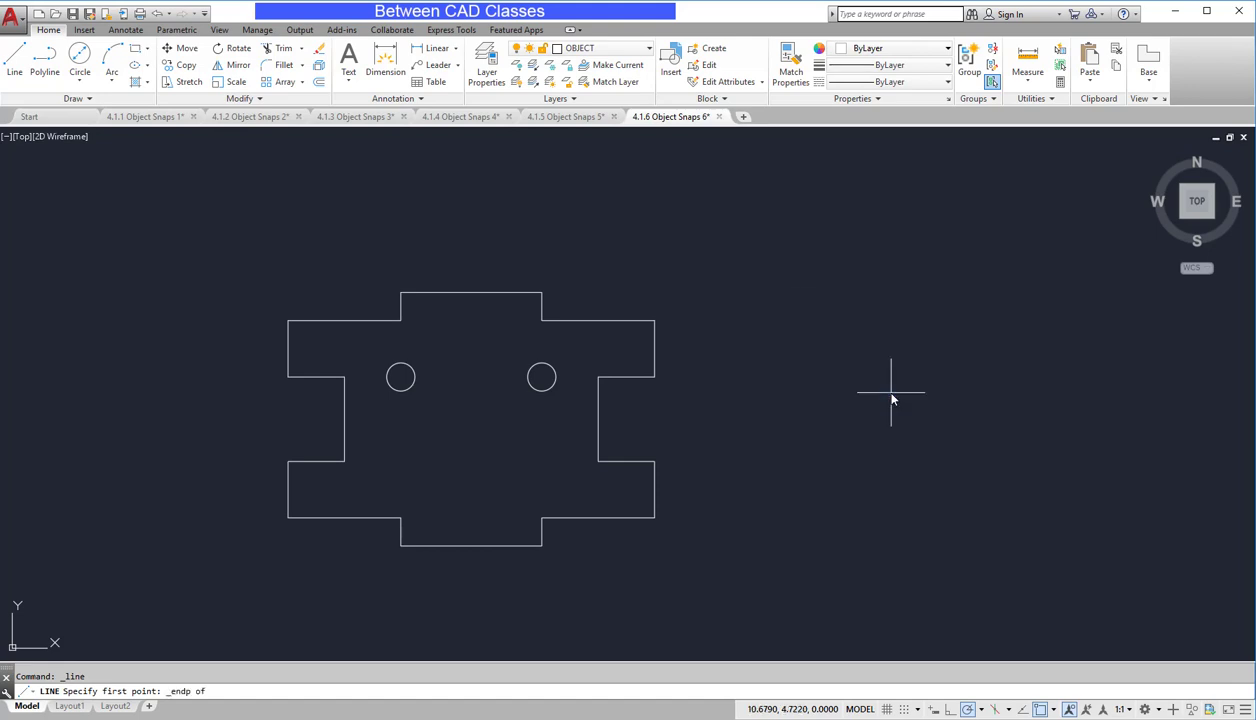